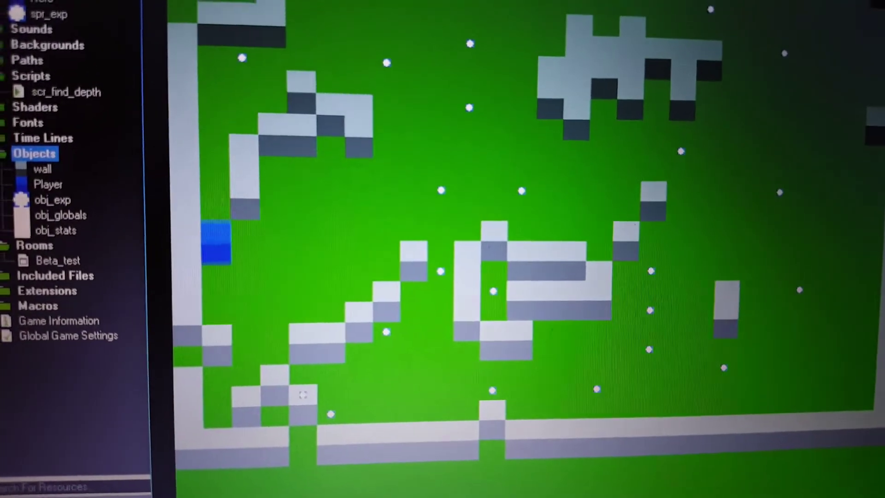
Move the blue player upward along the left wall of the Beta_test room
key(Up)
key(Up)
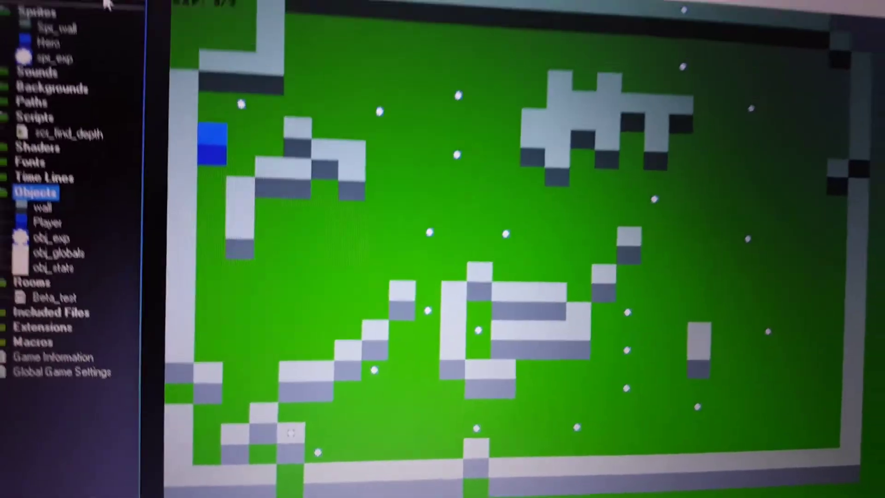
Walk the player right and down toward the centre, collecting white orbs
key(Right)
key(Right)
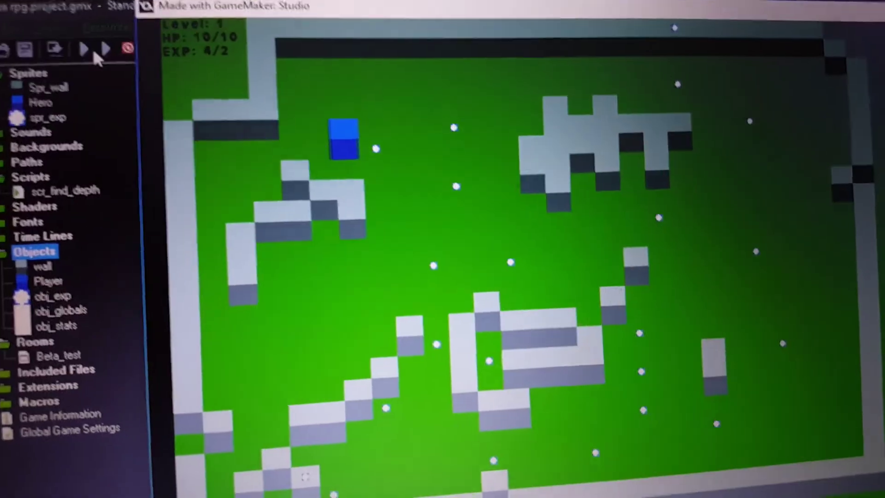
key(Down)
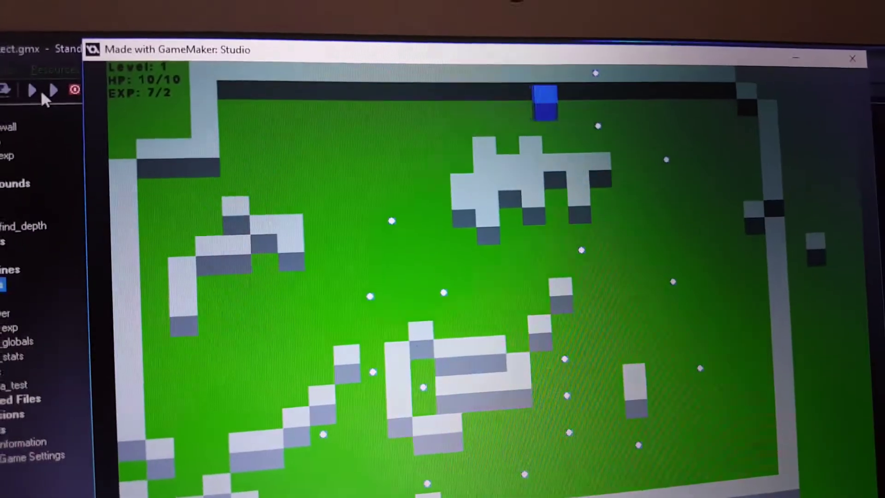
key(Right)
key(Down)
key(Right)
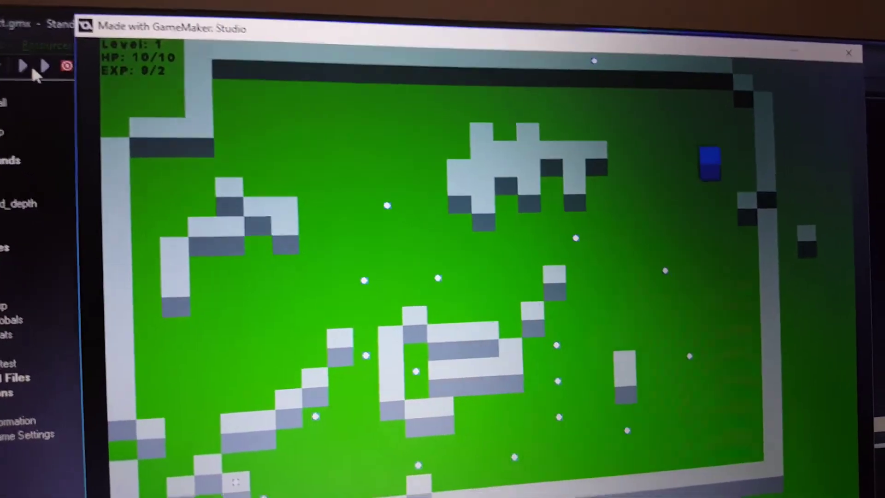
key(Down)
key(Down)
key(Down)
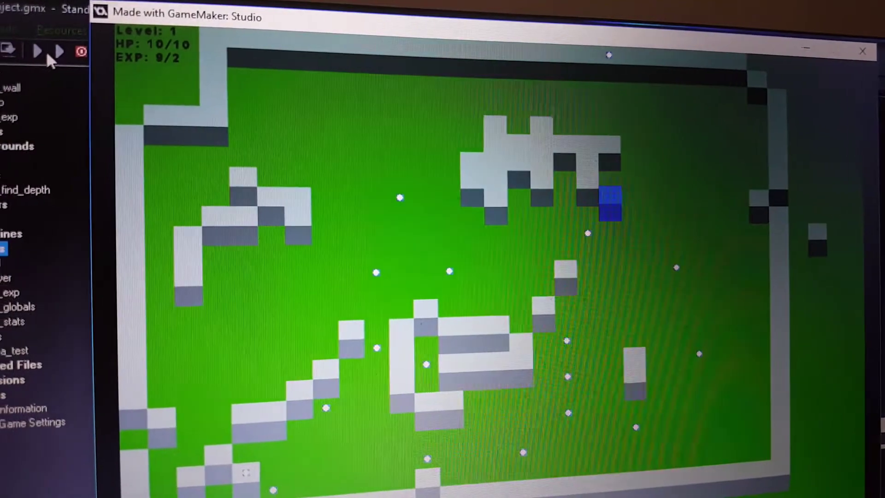
Collect another orb to raise EXP to 10/2, then head left past the grey wall structure
key(Down)
key(Left)
key(Left)
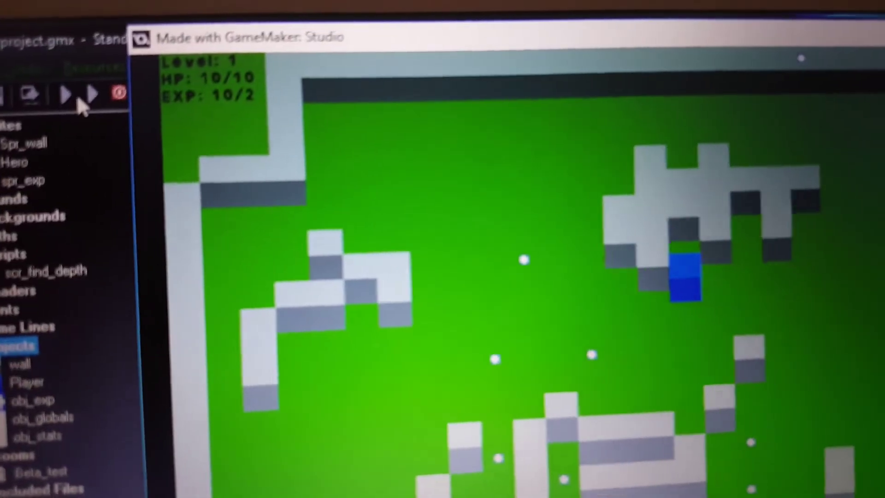
key(Left)
key(Up)
key(Left)
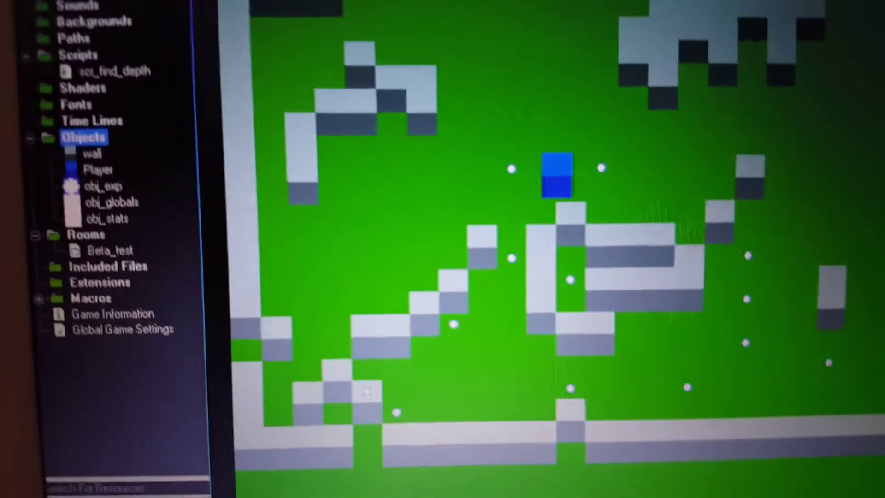
Edge the player left, grab a nearby orb, and slip up-left into the central wall pocket
key(Left)
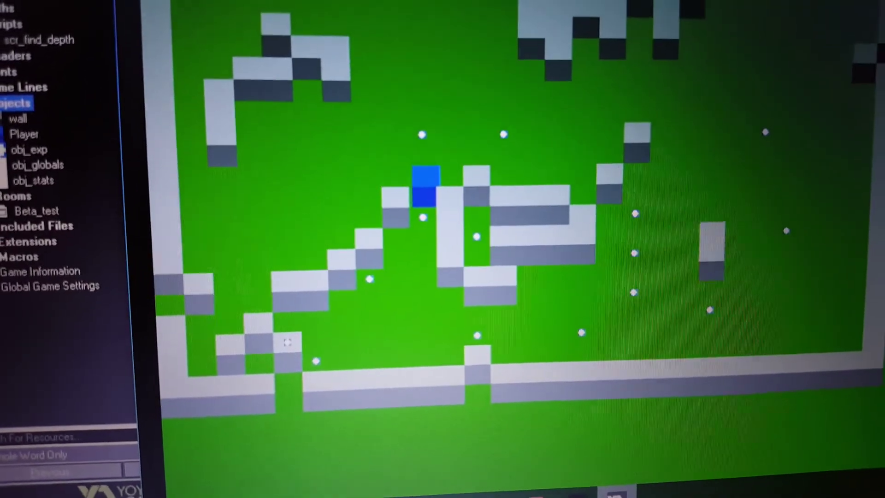
key(Left)
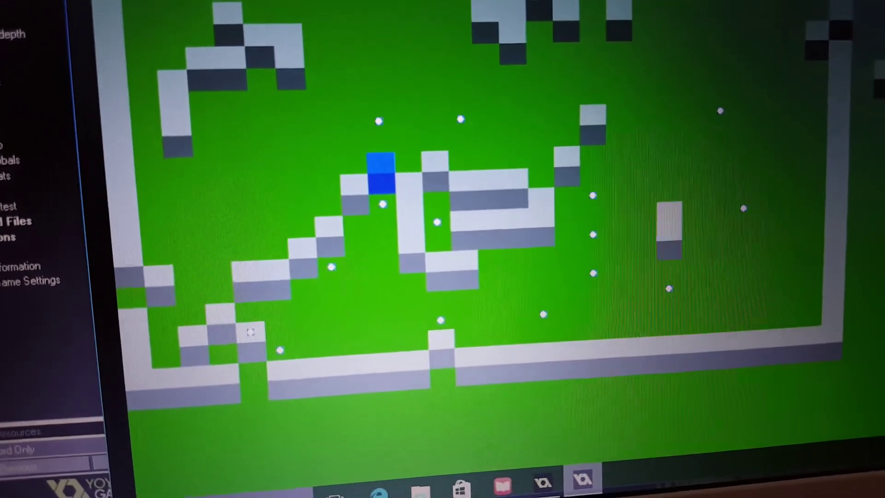
key(Right)
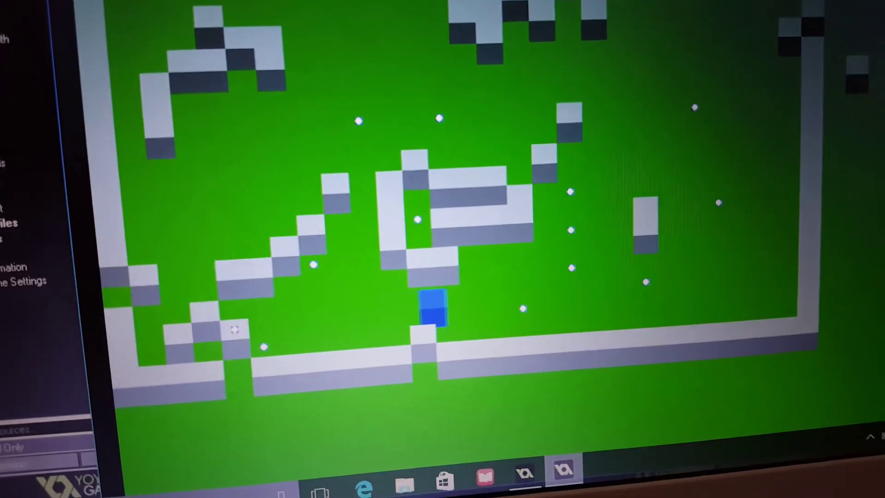
key(Left)
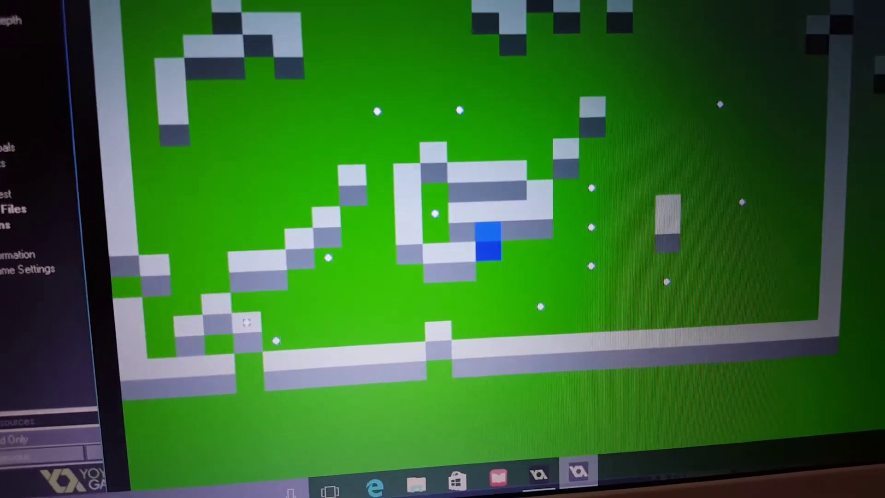
key(Up)
key(Up)
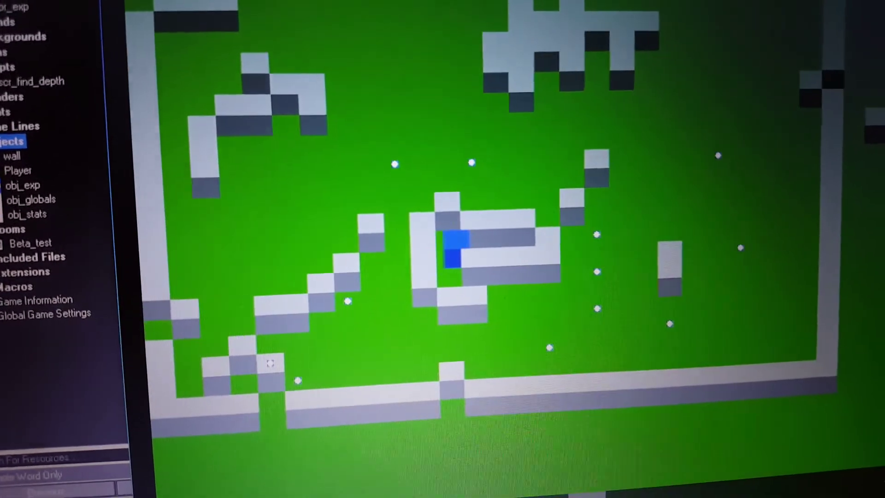
Move the player down-left, then right through the pocket's hidden passage
key(Left)
key(Down)
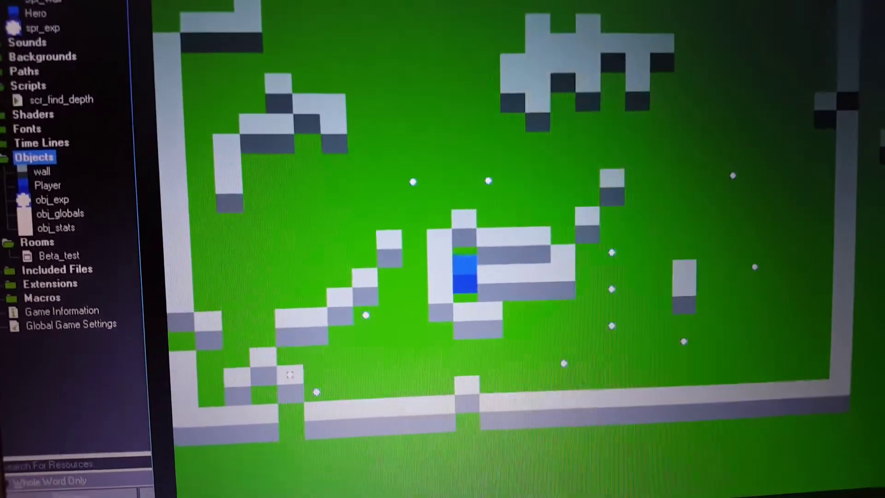
key(Right)
key(Down)
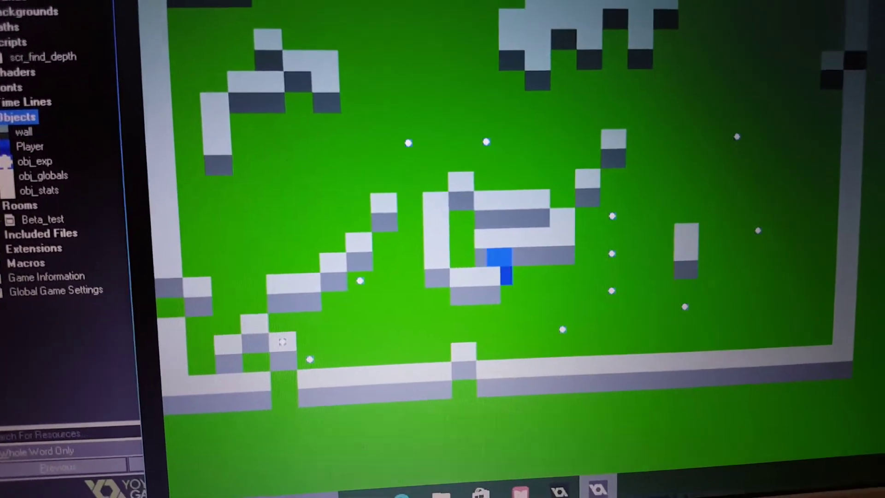
key(Right)
key(Right)
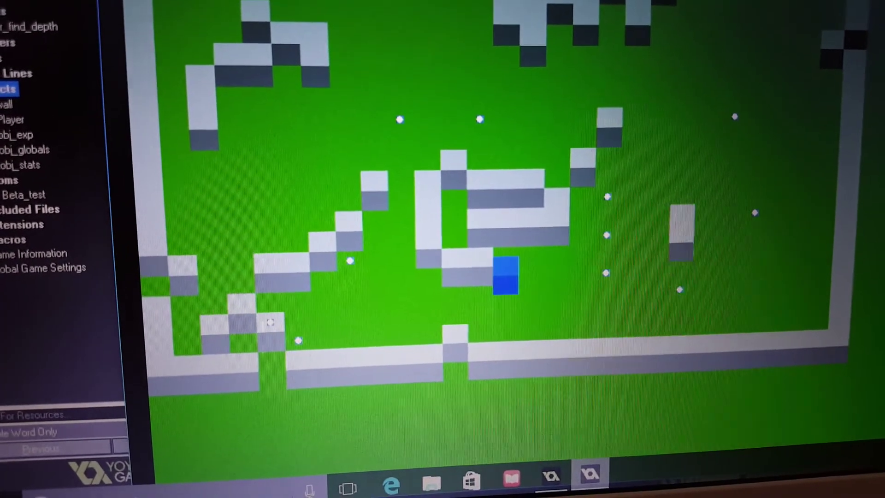
Drop the player to the floor, walk left, and climb onto the lower-left step
key(Down)
key(Down)
key(Left)
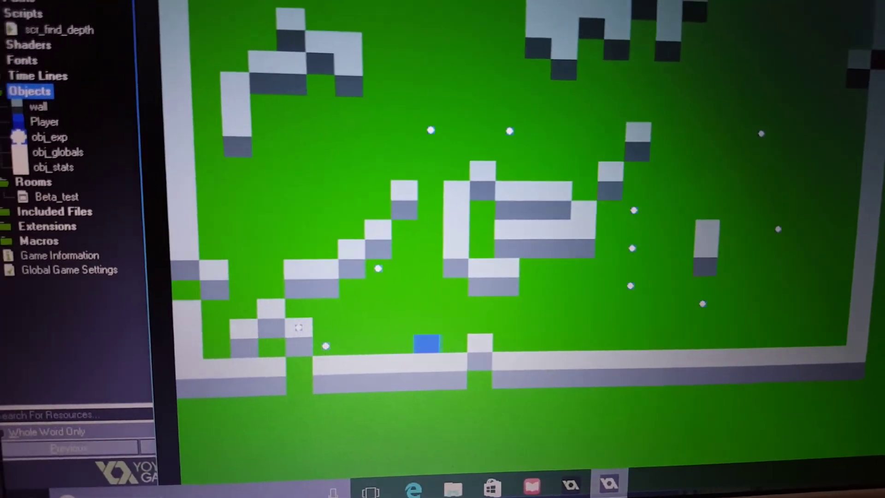
key(Left)
key(Left)
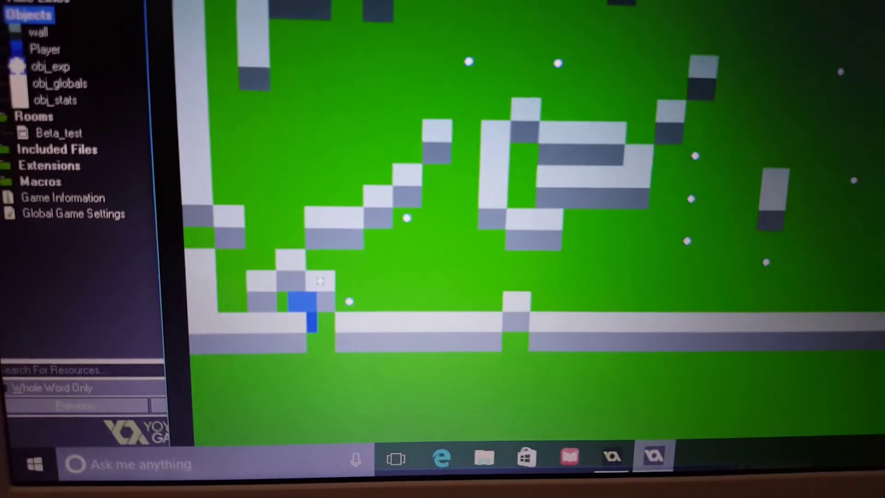
key(Up)
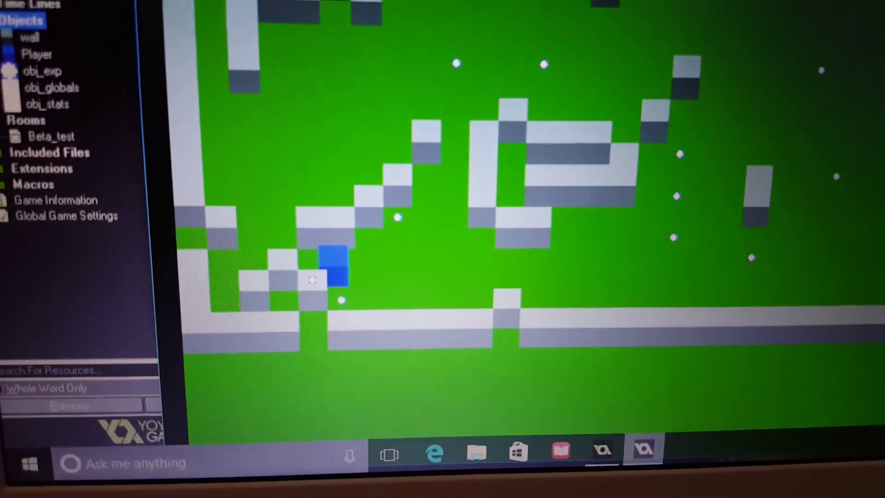